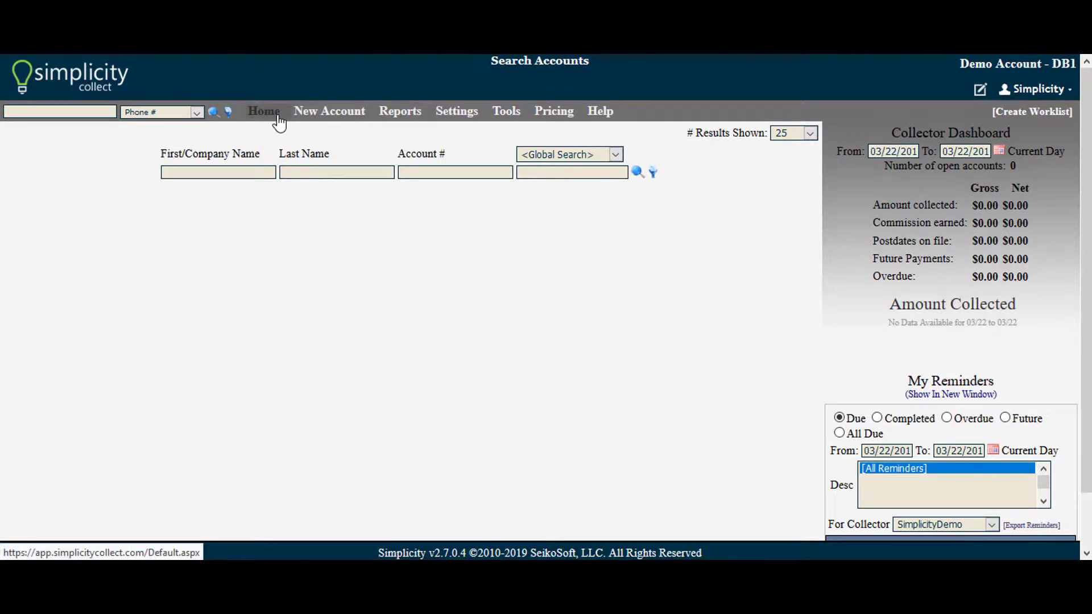
# Step: Return to the home search page and try the first/company name and account number fields
pyautogui.click(279, 123)
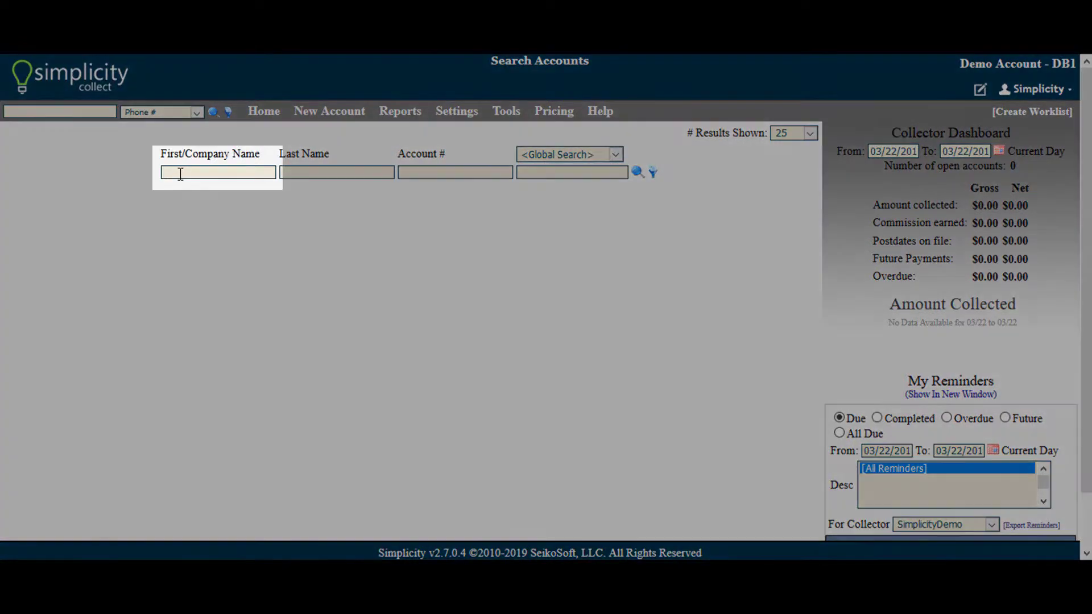
pyautogui.click(180, 174)
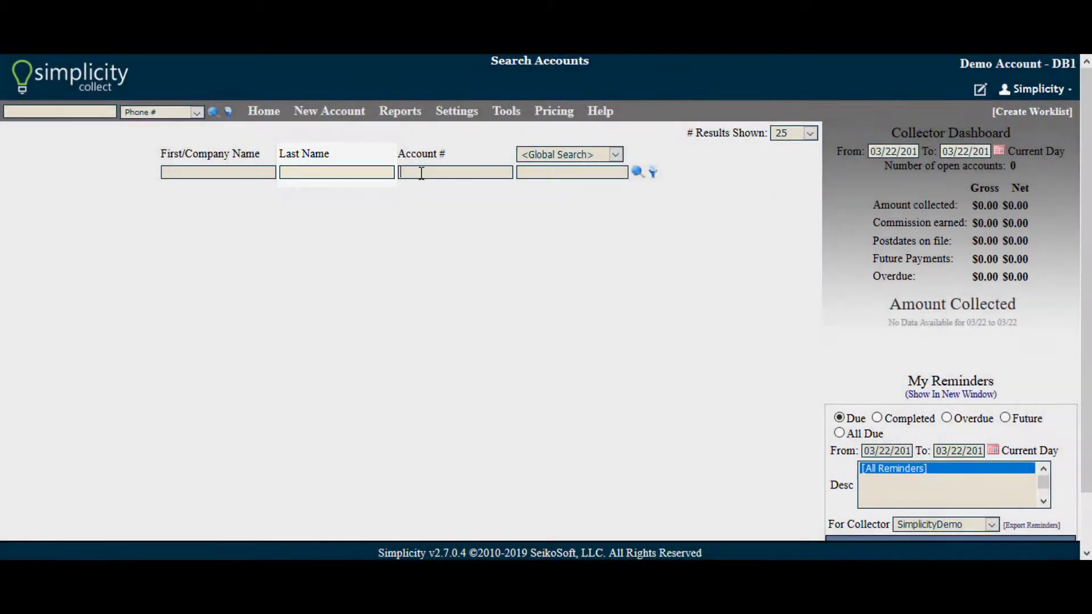
pyautogui.click(421, 172)
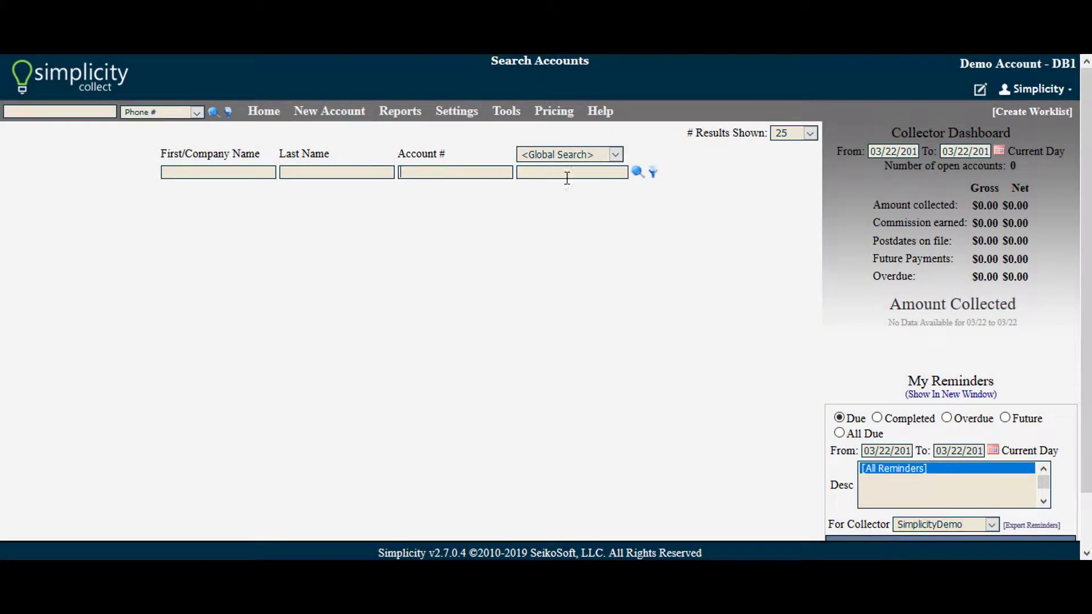
# Step: Inspect the Global Search criteria list without changing it, then search with blank criteria
pyautogui.click(615, 155)
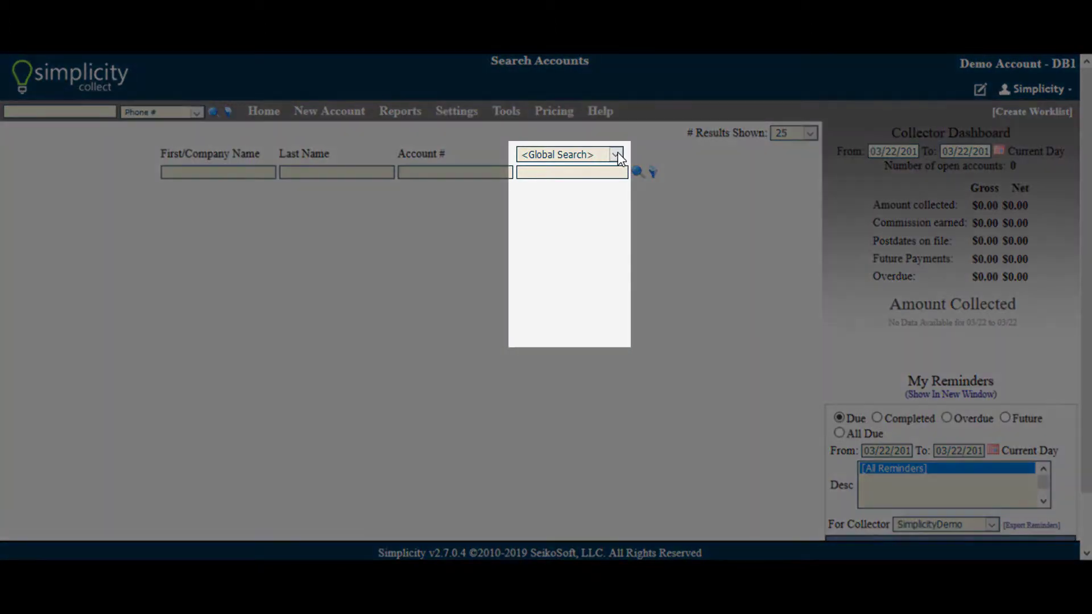
pyautogui.click(616, 155)
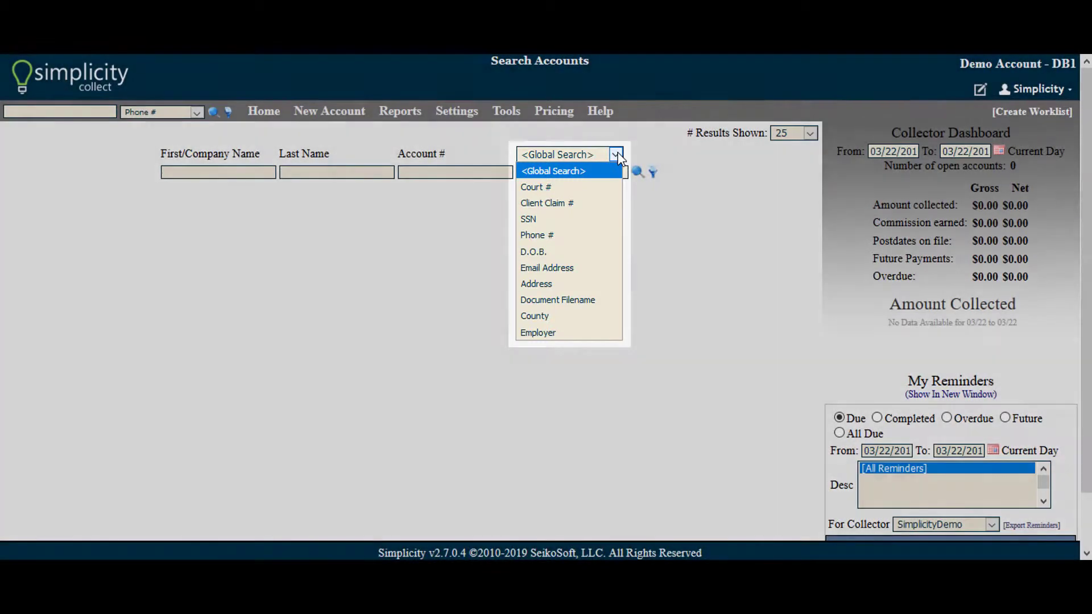
pyautogui.click(617, 154)
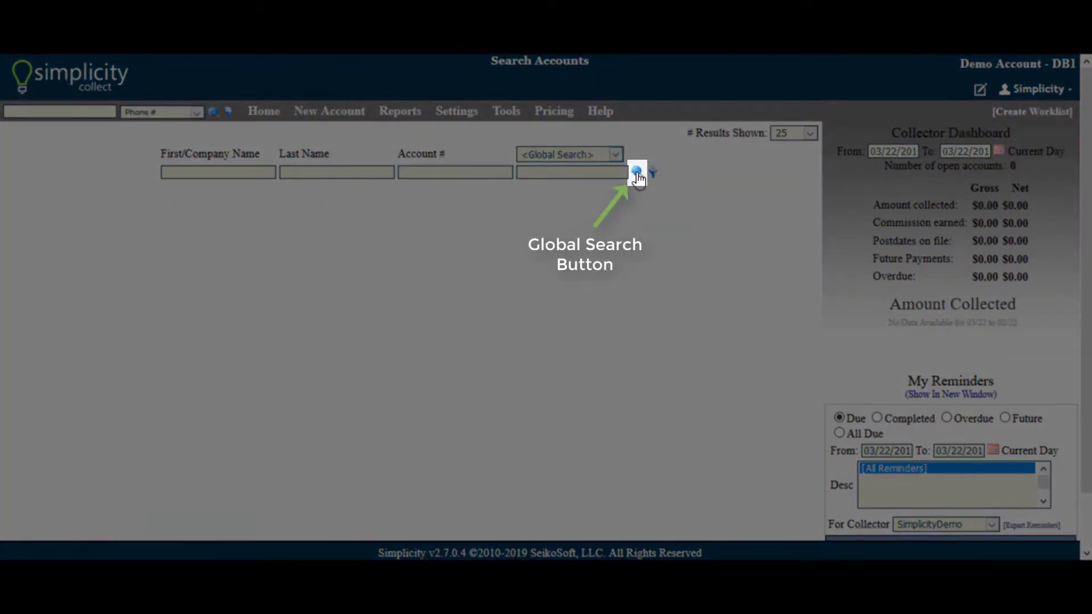
pyautogui.click(637, 172)
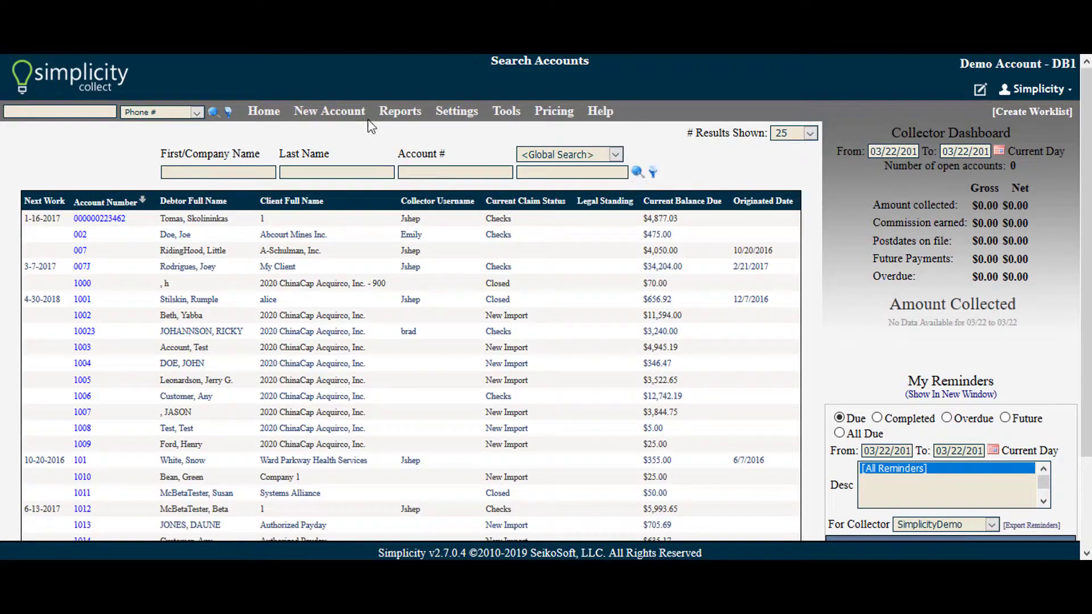
# Step: Reload Home to clear the account results, then look over the Filters panel and close it
pyautogui.click(264, 111)
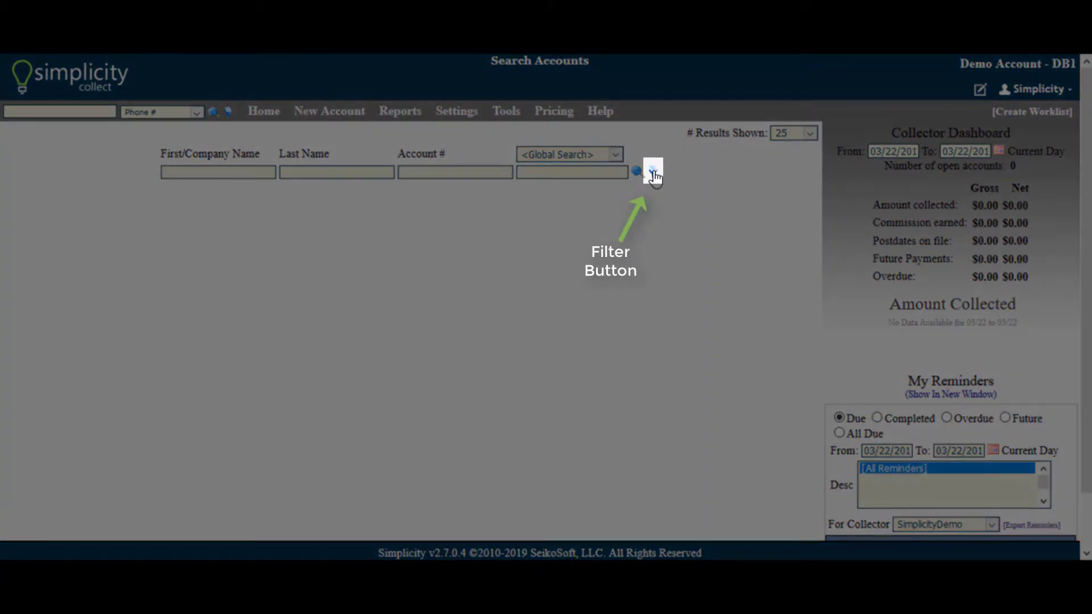
pyautogui.click(653, 172)
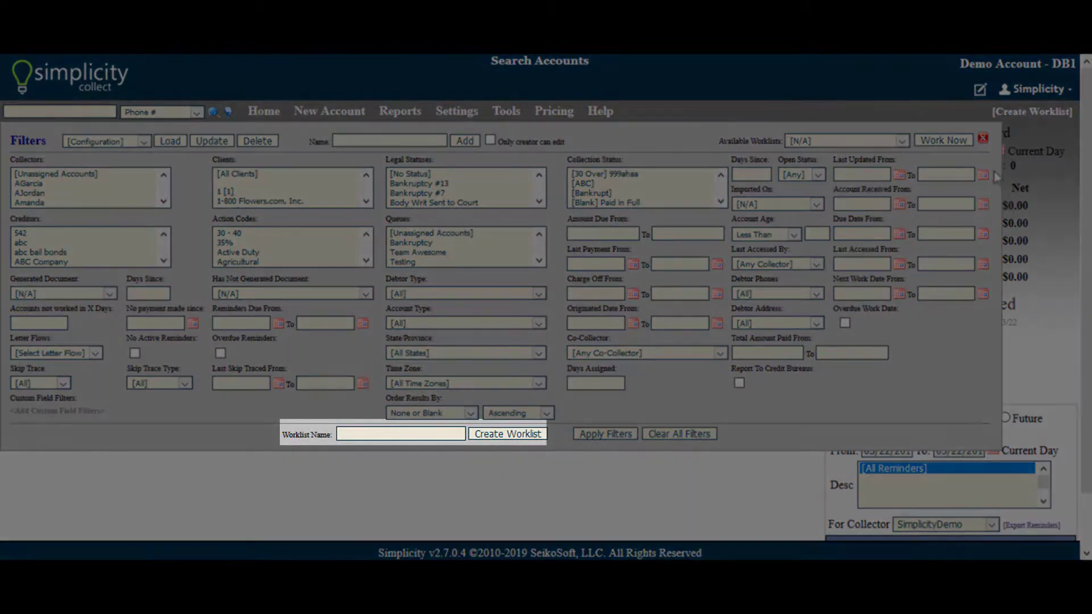
pyautogui.click(984, 145)
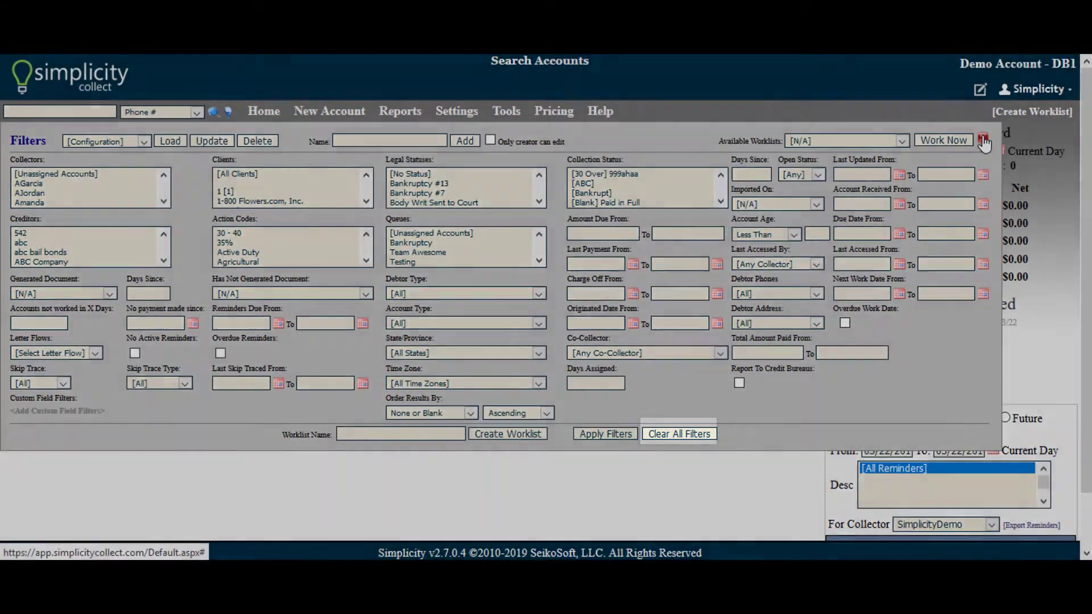
pyautogui.click(983, 142)
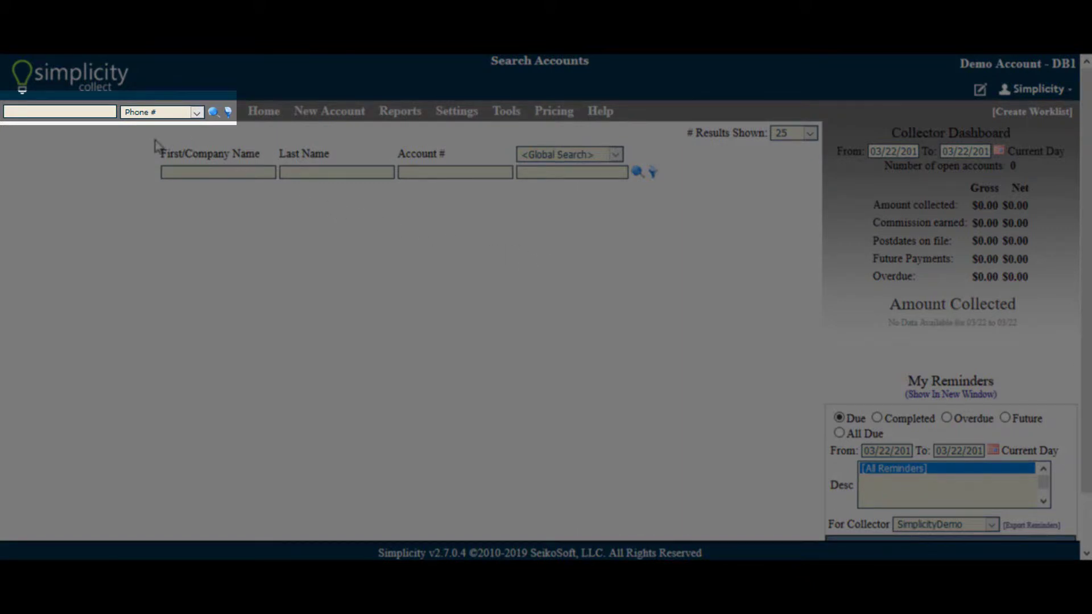
pyautogui.click(97, 110)
pyautogui.click(197, 112)
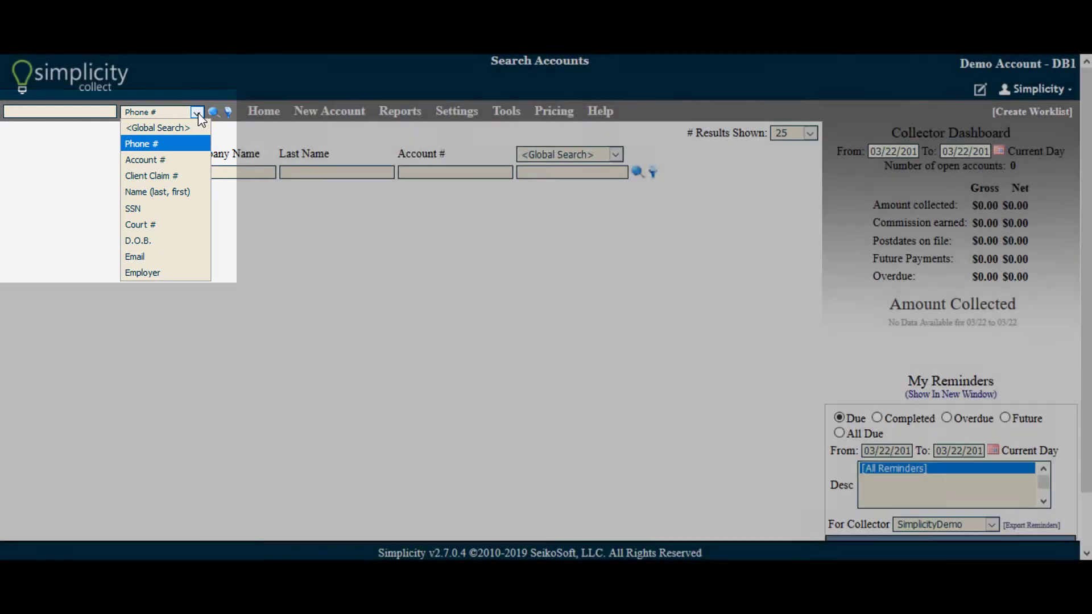
pyautogui.click(198, 113)
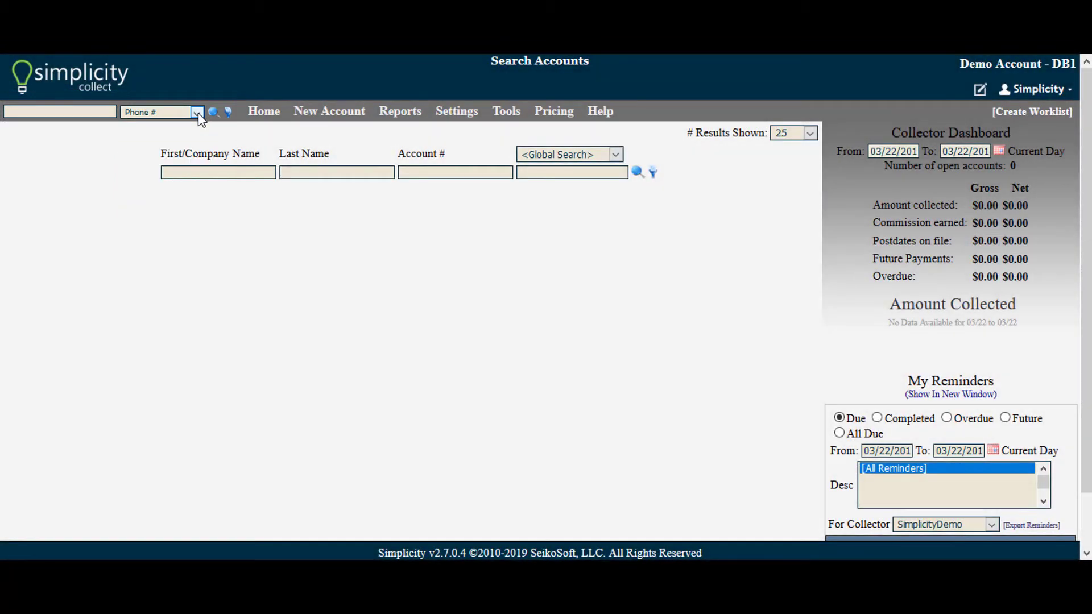